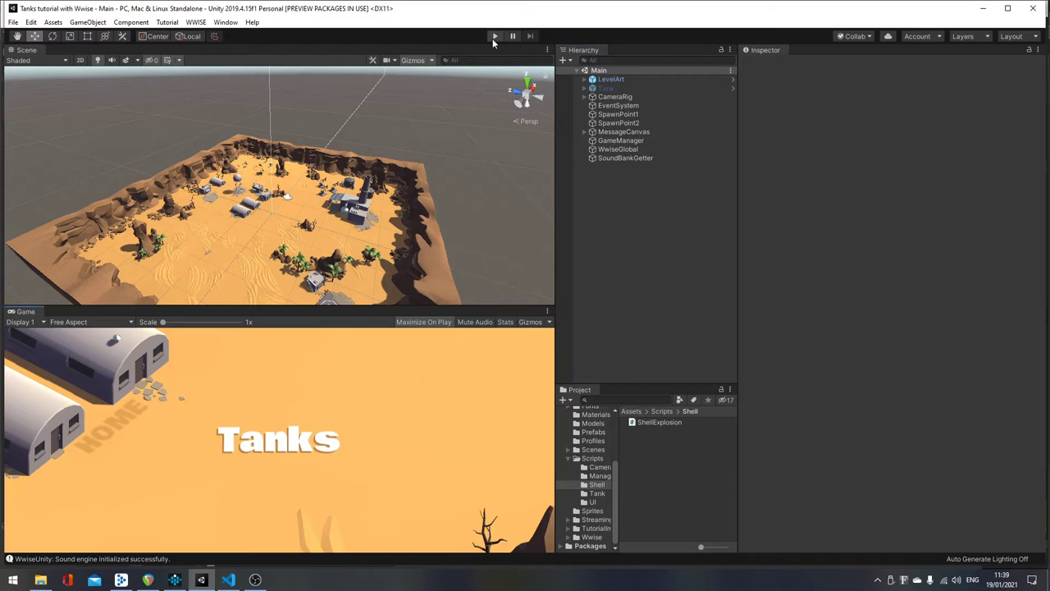
Start the Unity play test, fire a shell, and drive the tank up and left toward the wreckage.
click(495, 36)
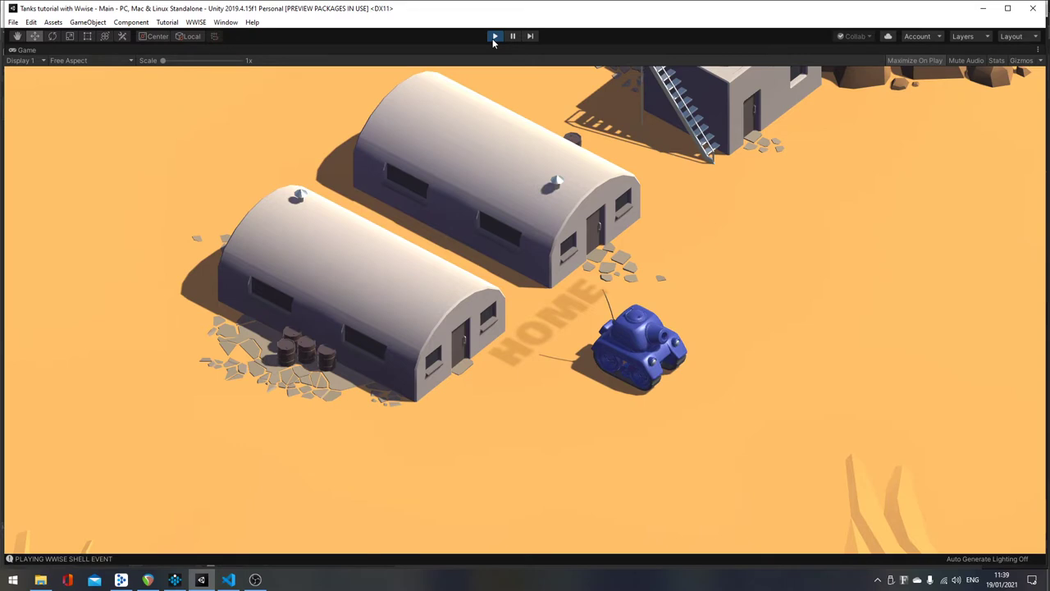
key(space)
key(s)
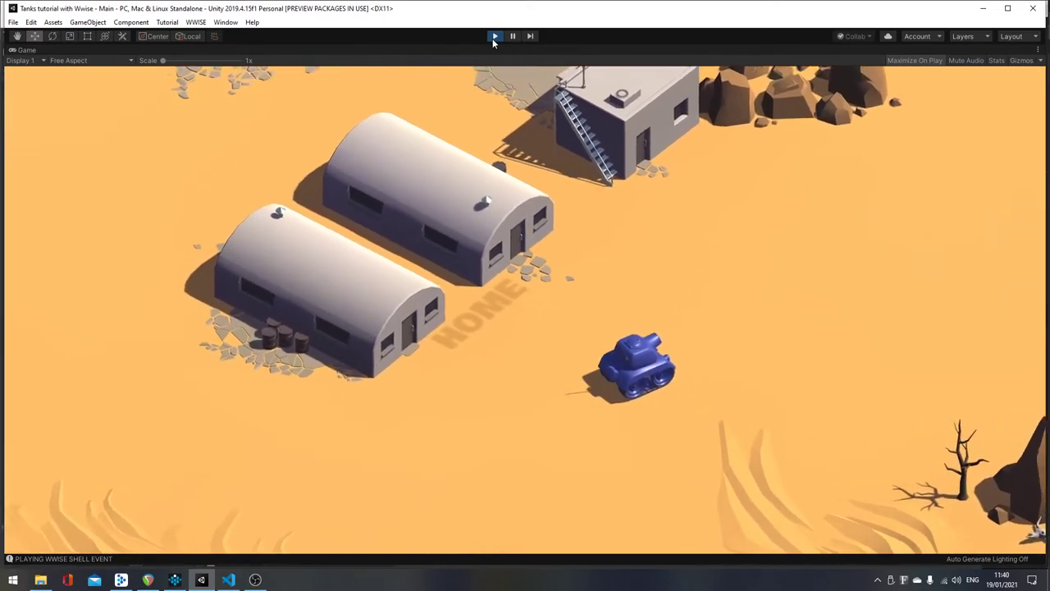
key(w)
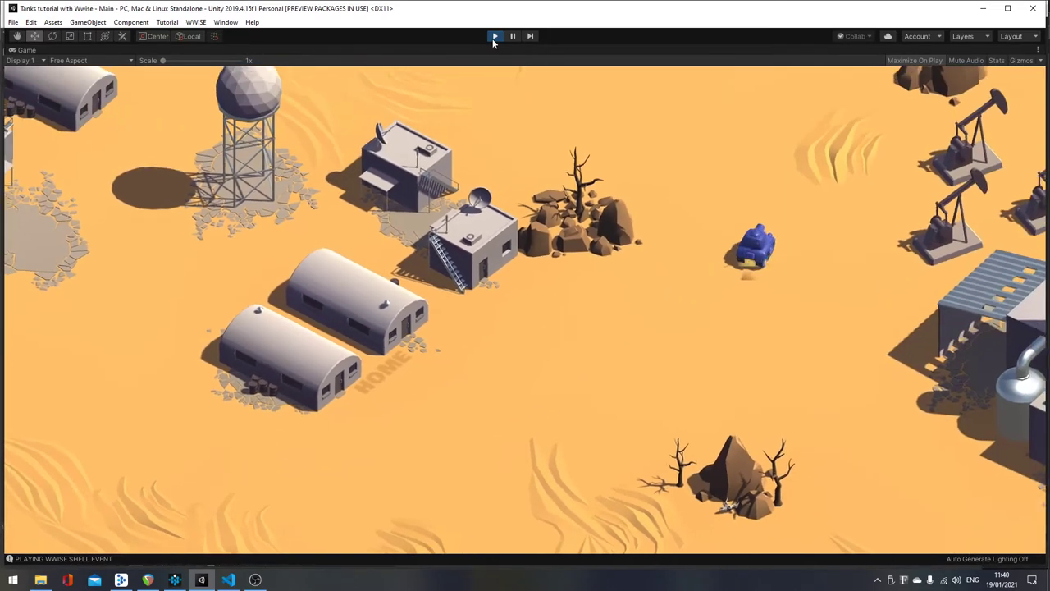
key(w)
key(a)
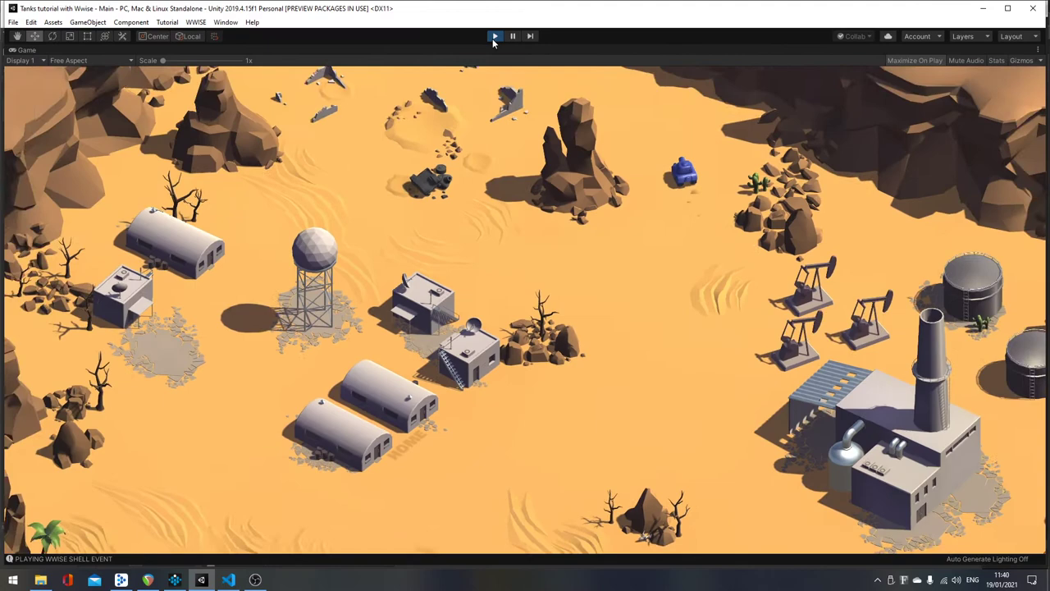
key(w)
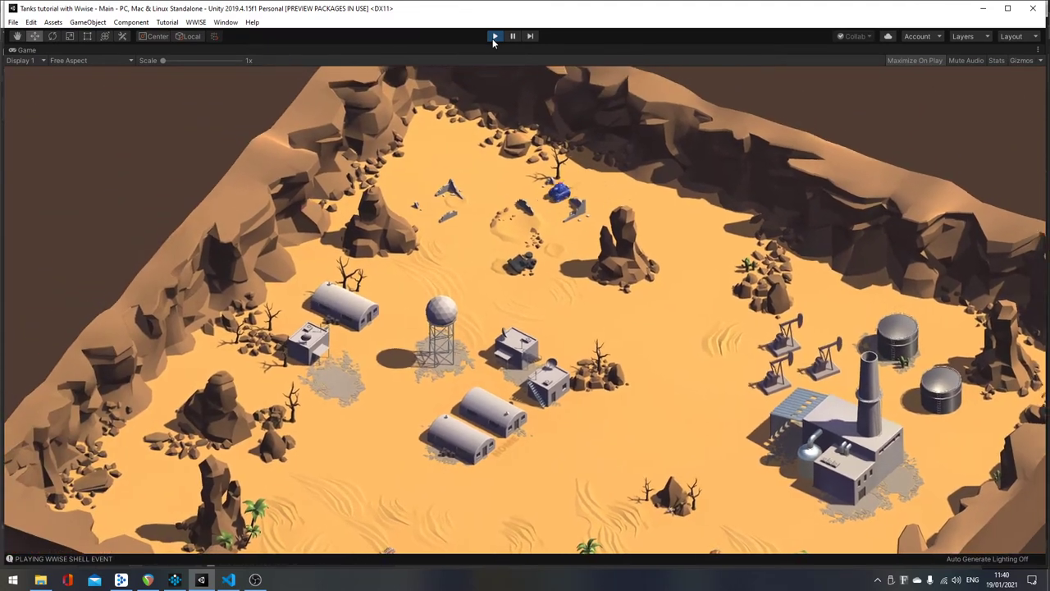
key(w)
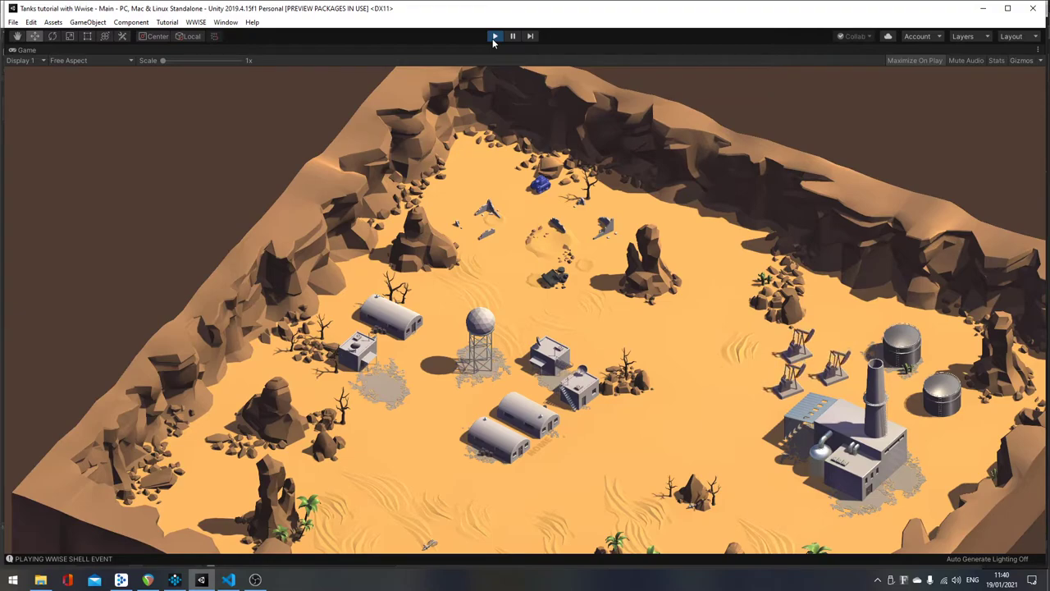
Drive back down past the water tower firing more shells, then bring up the Render Files folder.
key(s)
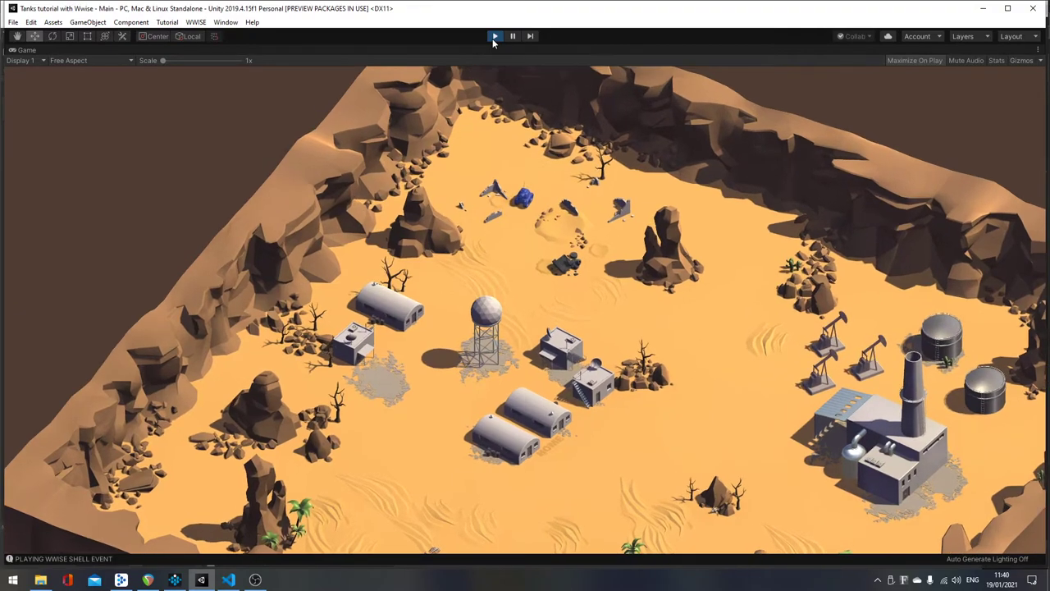
key(s)
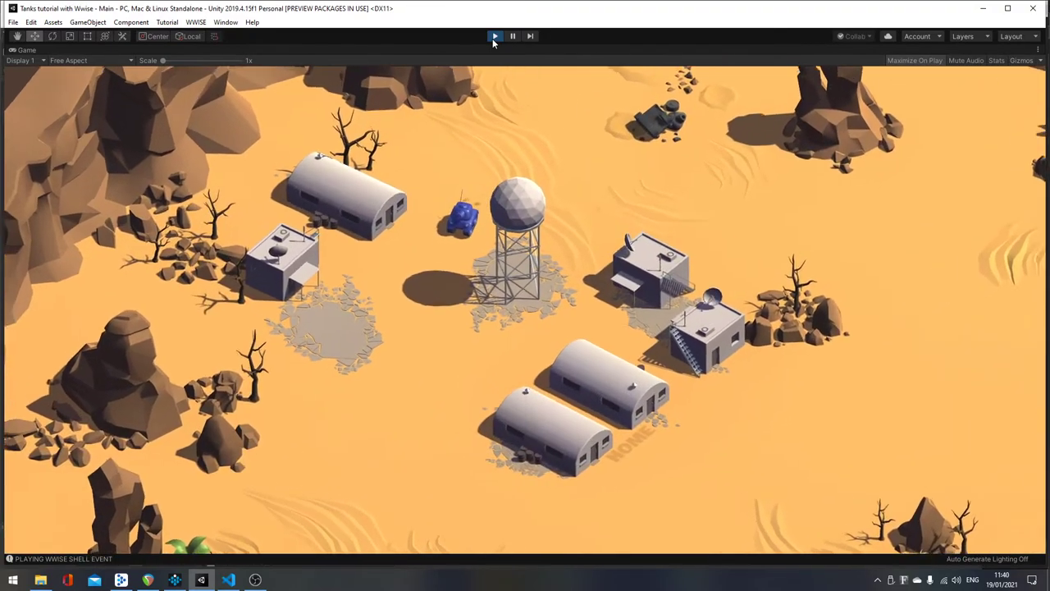
key(s)
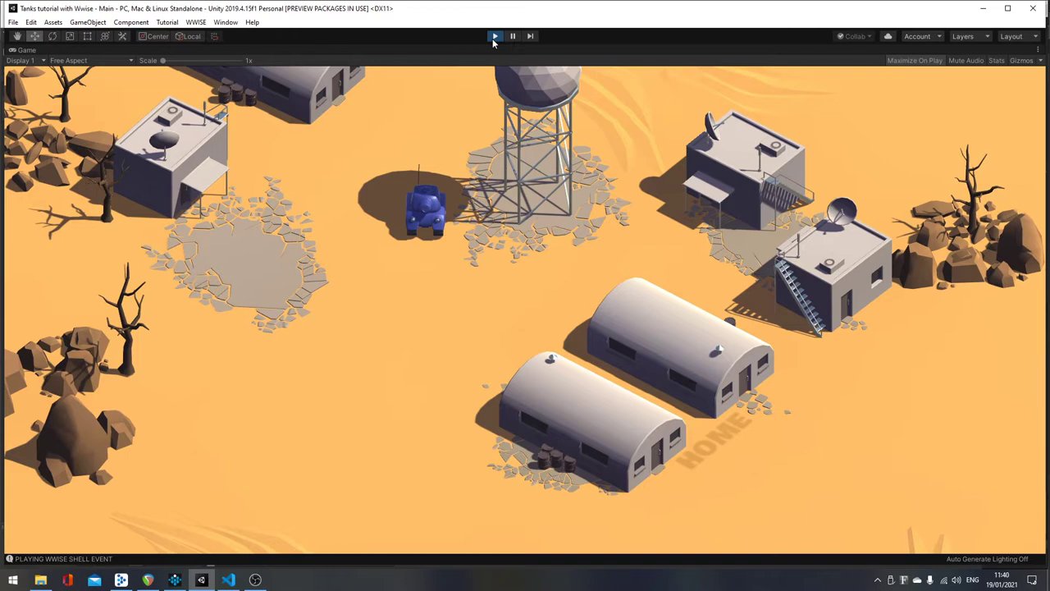
key(space)
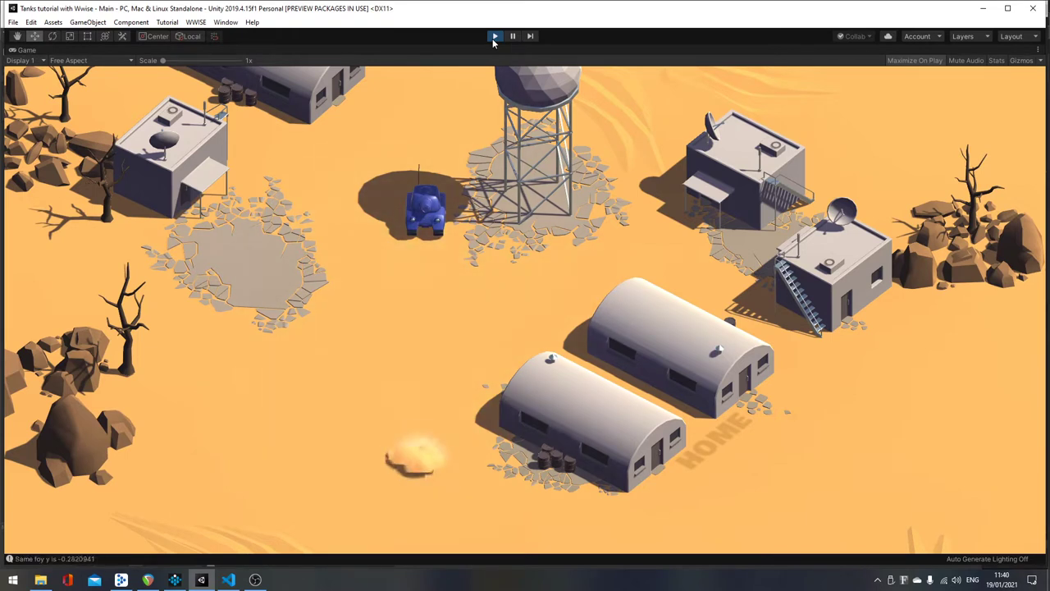
key(a)
key(space)
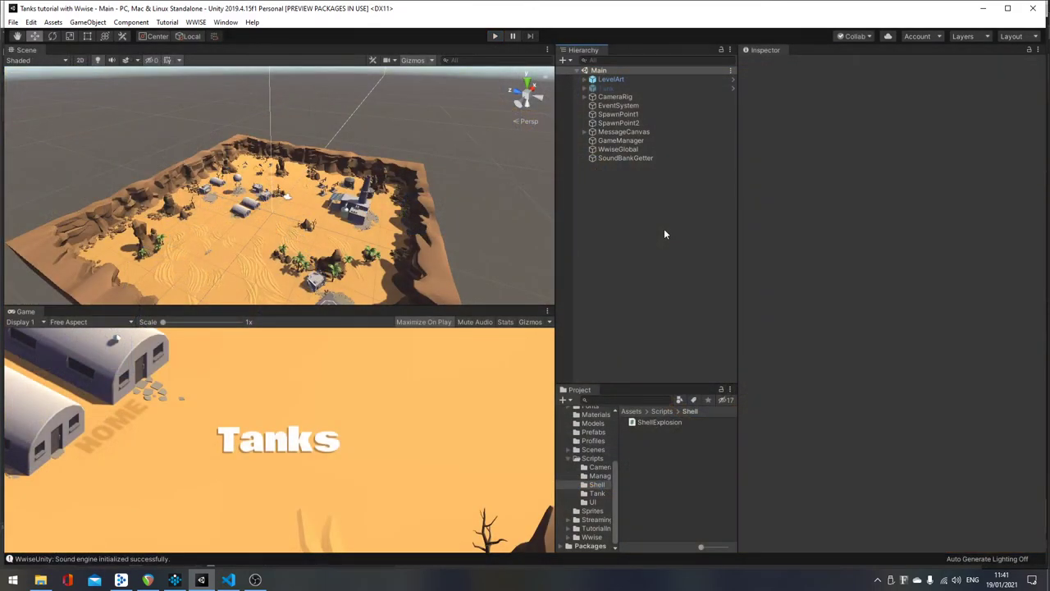
key(alt+Tab)
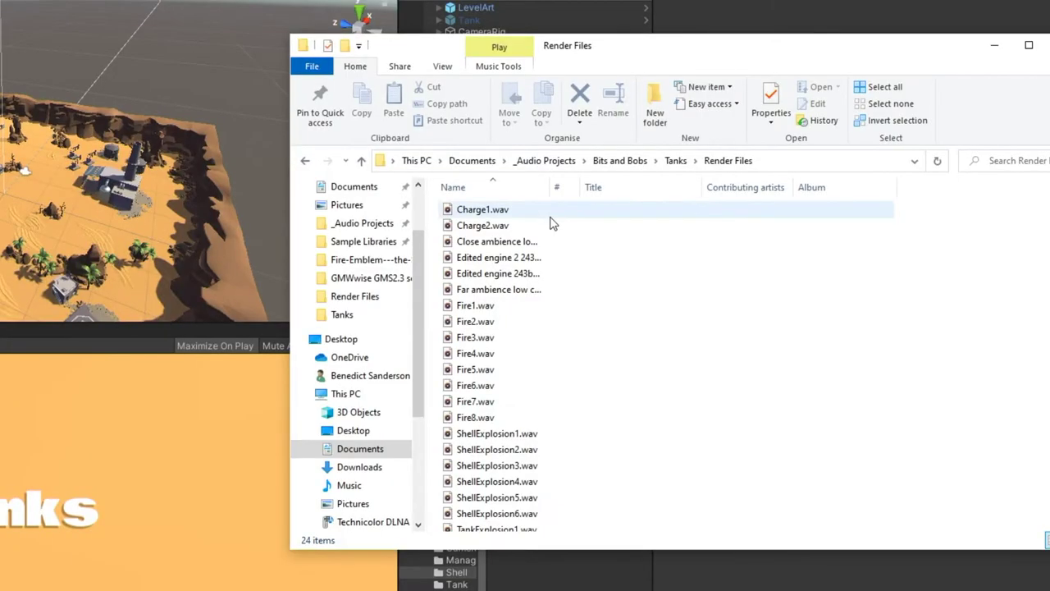
scroll(621, 279, down, 1)
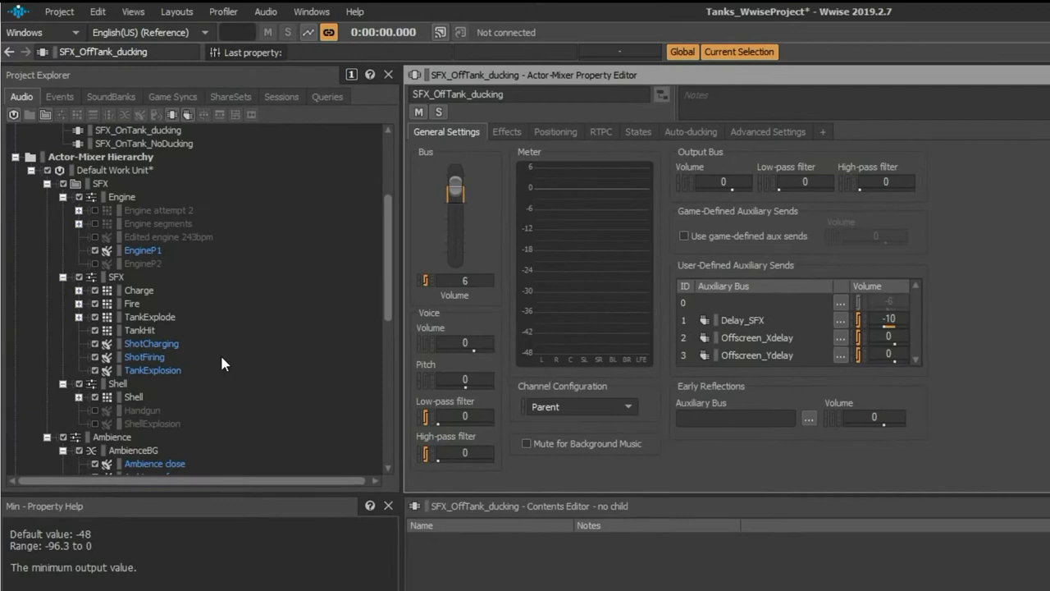
Show the SFX_OnTank_NoDucking bus properties and its single auxiliary send to Delay_SFX.
scroll(221, 363, up, 2)
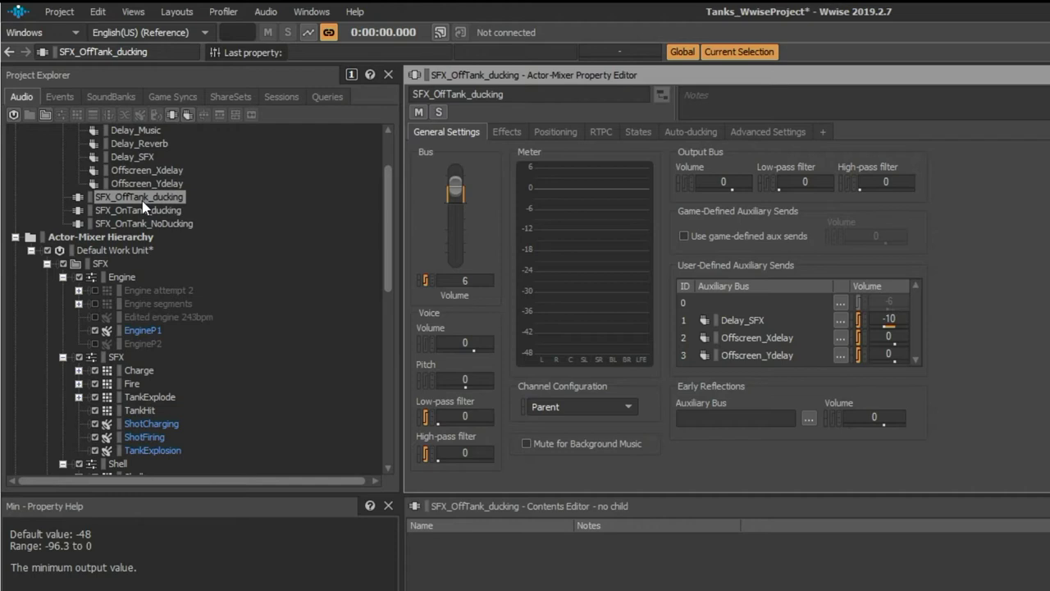
click(189, 225)
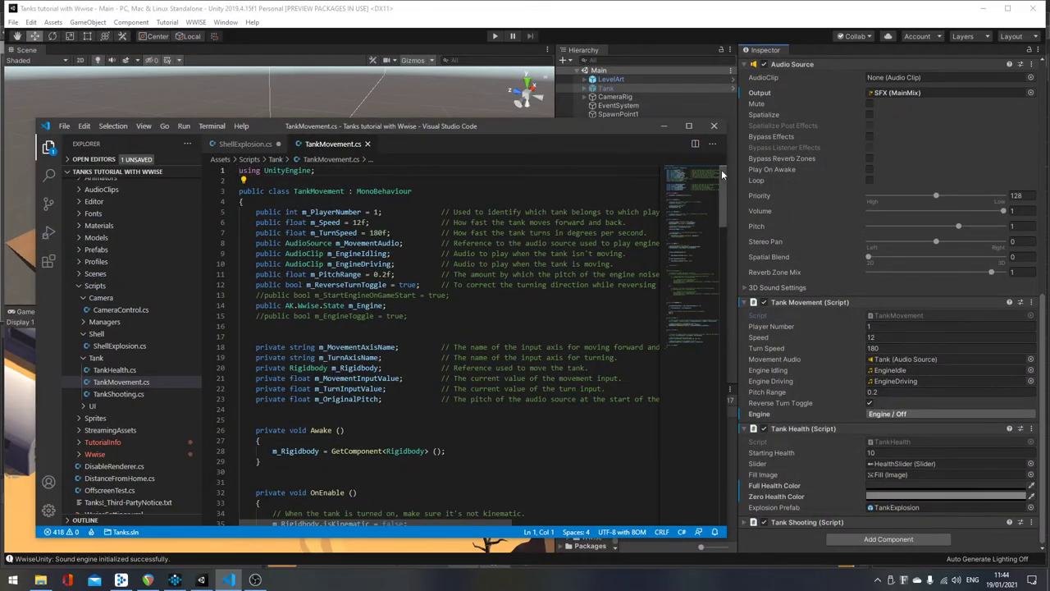
Scroll through the TankMovement.cs script to review its code.
drag(725, 174, 711, 397)
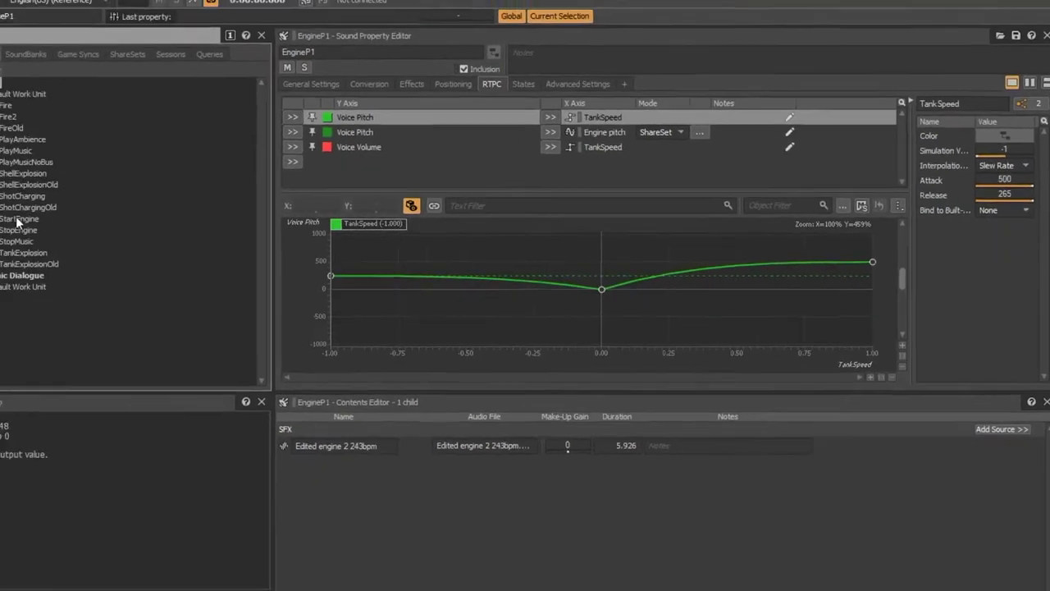
Review StartEngine's Play and Reset Pitch actions, then open the SC Soundcaster session.
click(68, 220)
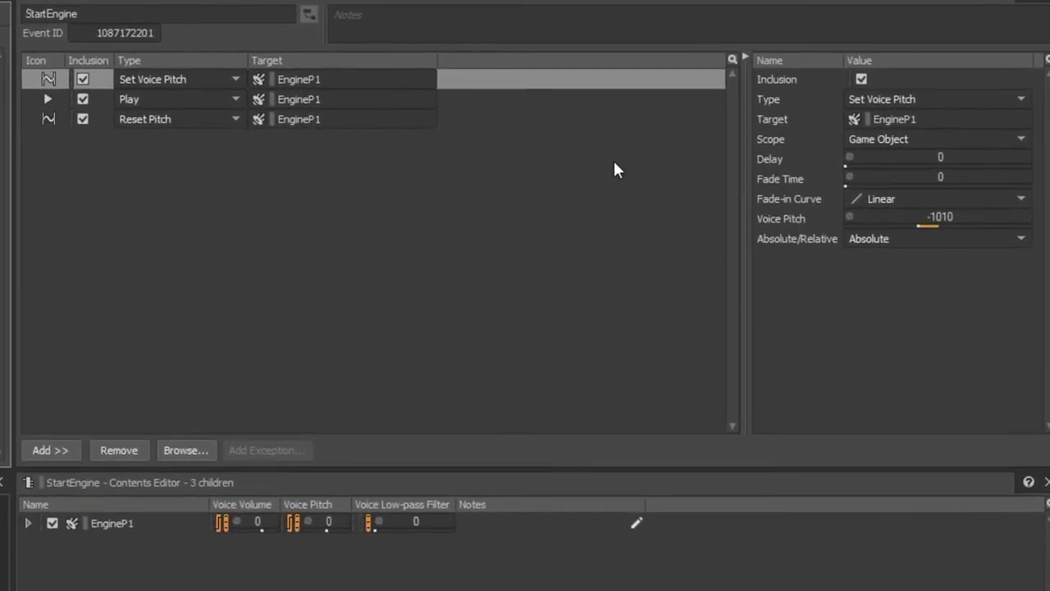
click(544, 103)
click(549, 121)
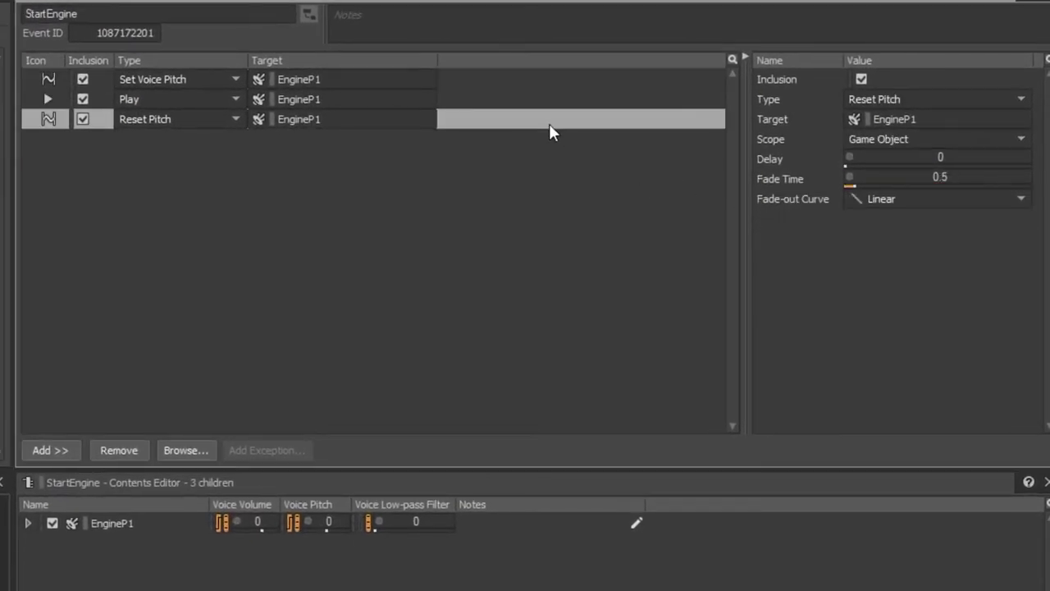
key(shift+s)
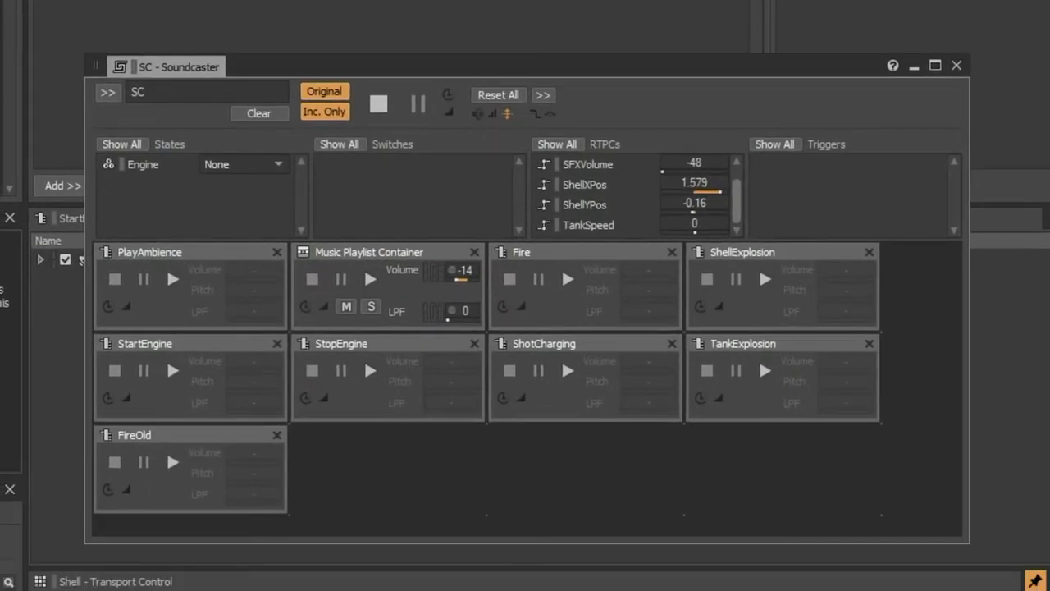
Audition StartEngine in the Soundcaster while raising TankSpeed from 0 to about 0.97.
click(172, 370)
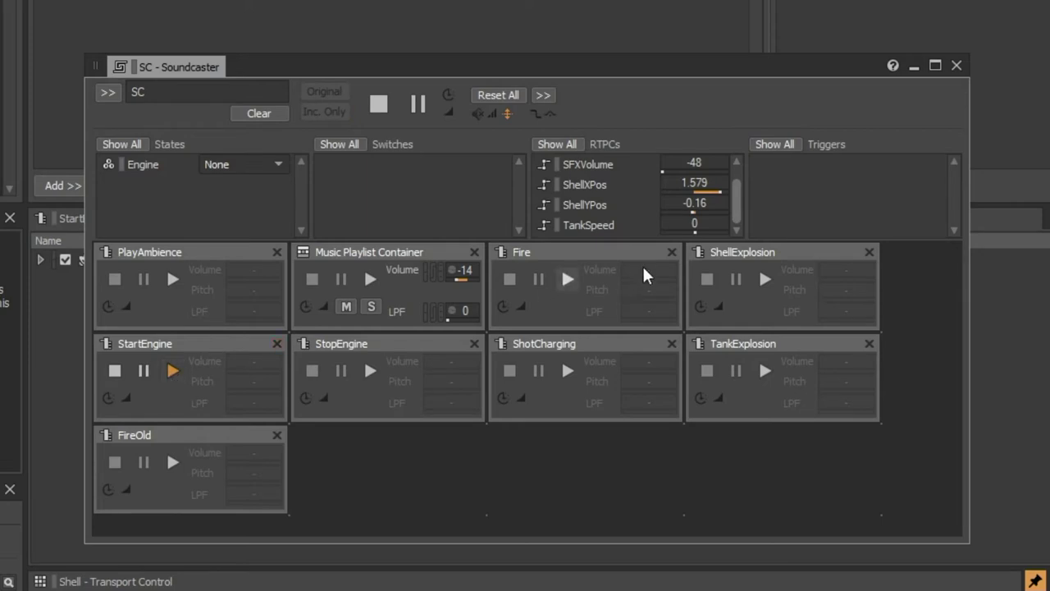
drag(694, 230, 603, 230)
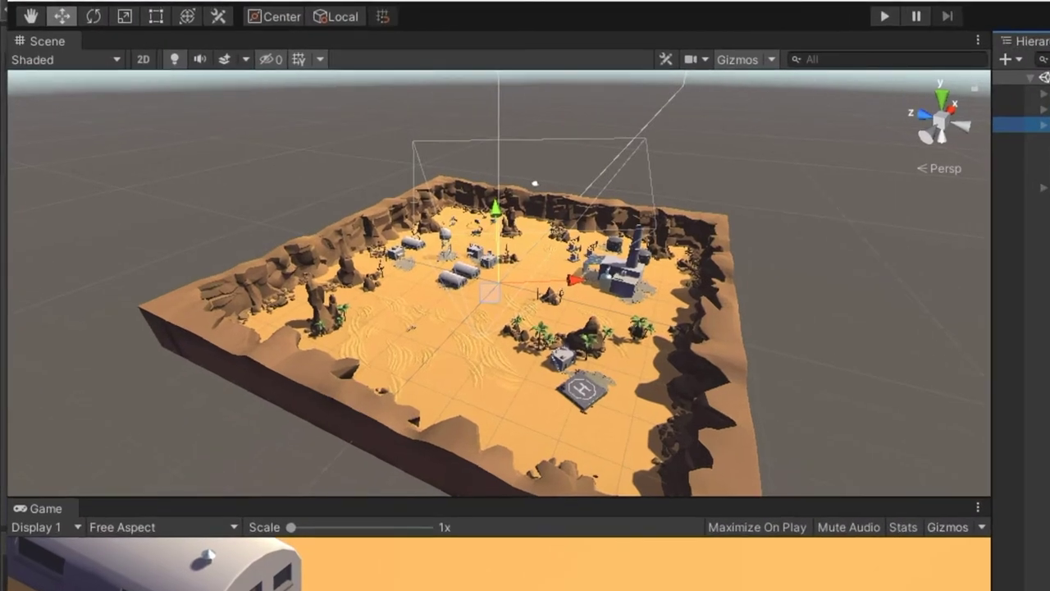
Start a Unity play test to check the CameraZoom code, then switch to Wwise.
key(ctrl+p)
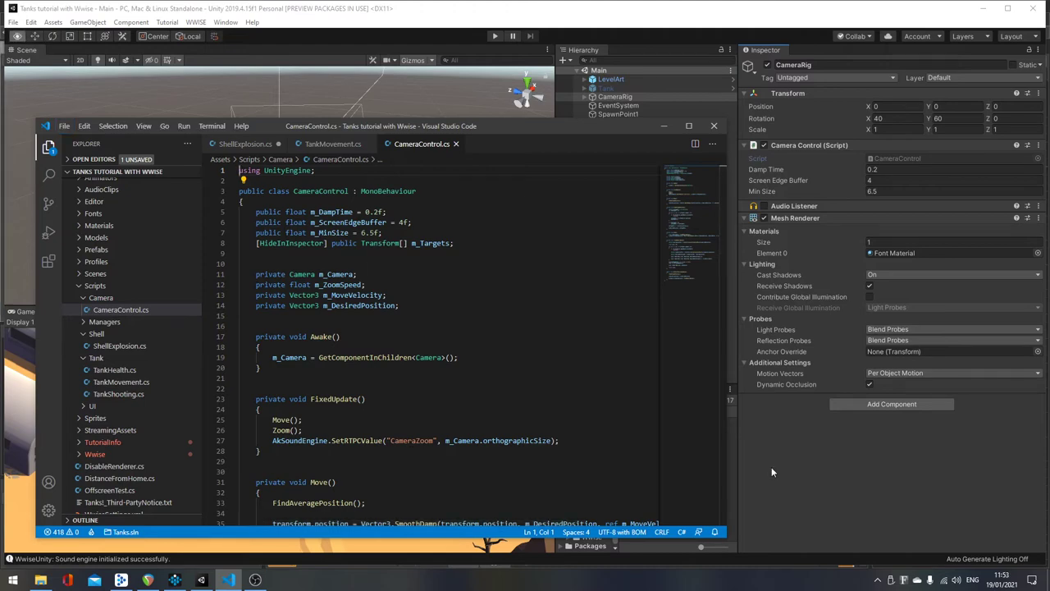
key(alt+Tab)
key(alt+Tab)
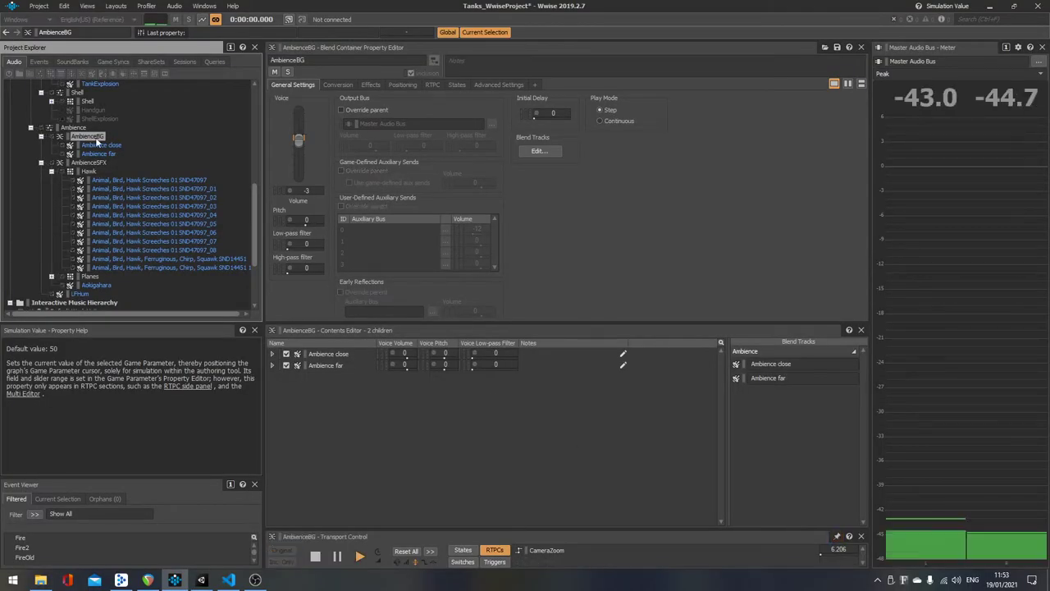
Preview AmbienceBG's close/far crossfade by dragging CameraZoom in the Blend Track Editor, then close it.
click(539, 151)
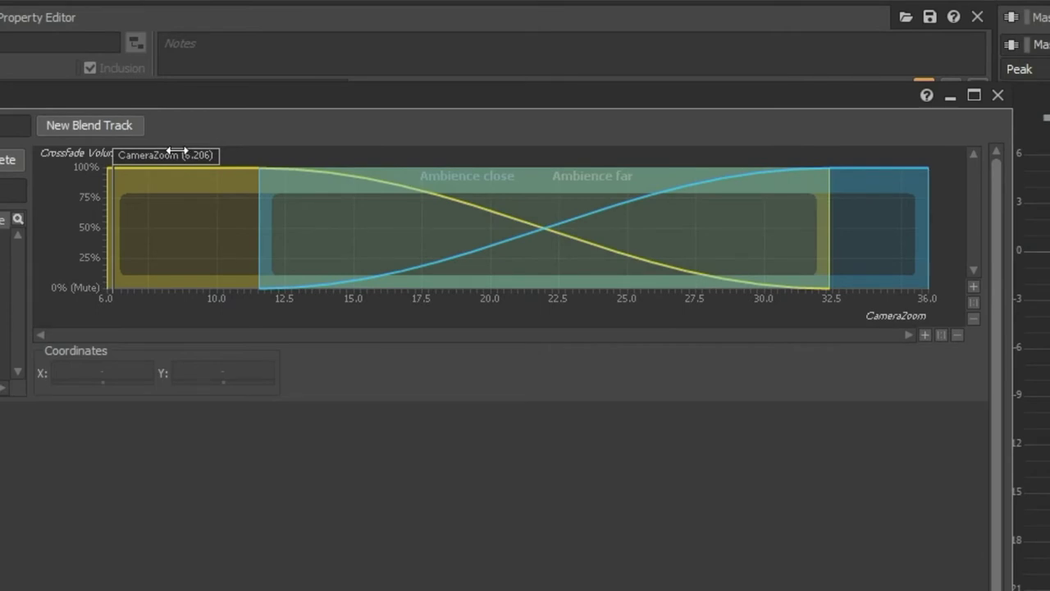
drag(178, 153, 921, 163)
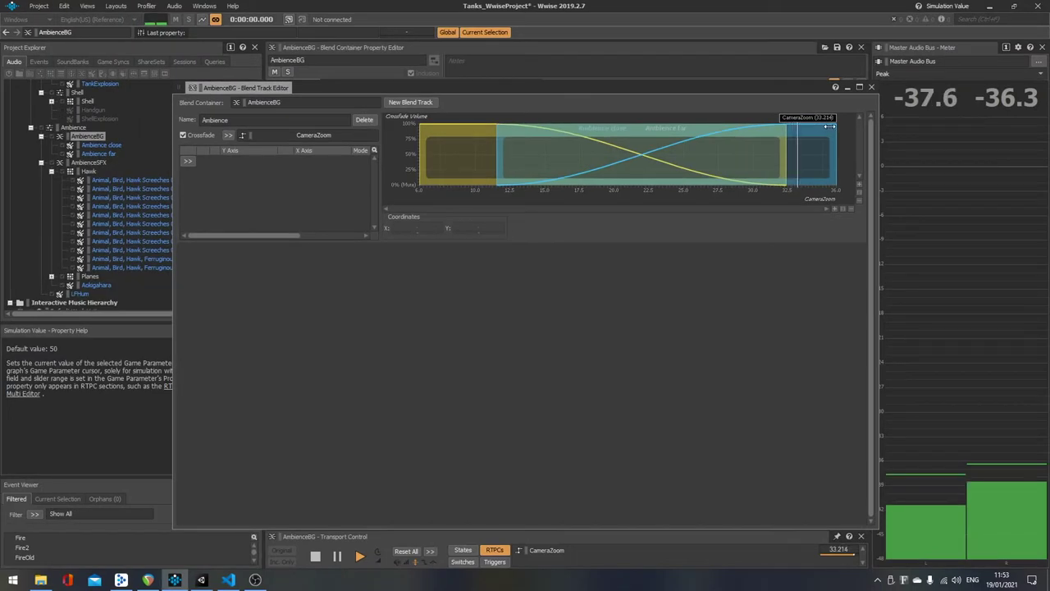
key(Escape)
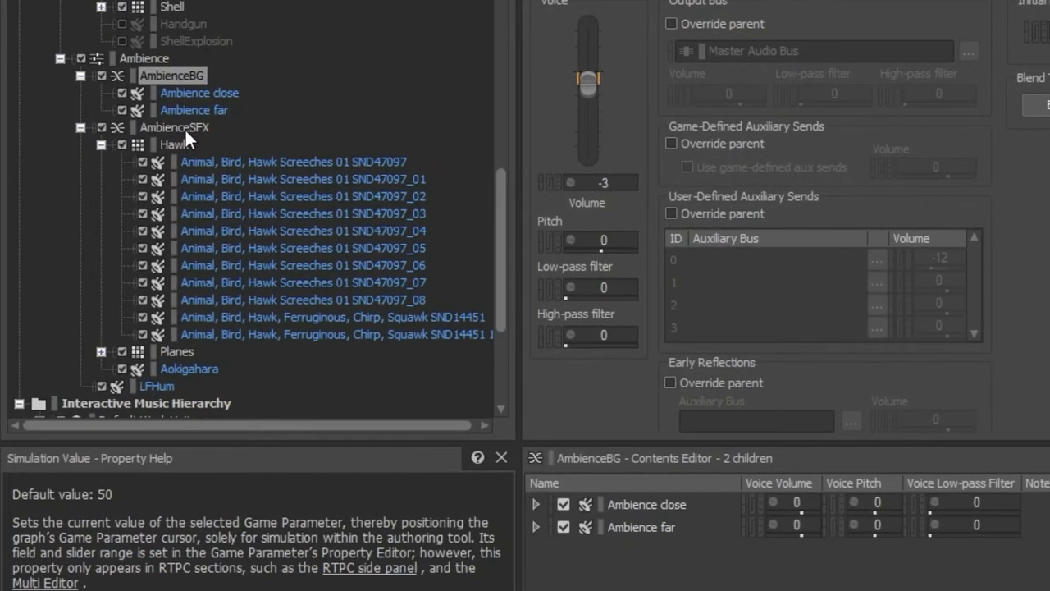
Select the AmbienceSFX container and open its blend track curves.
click(94, 164)
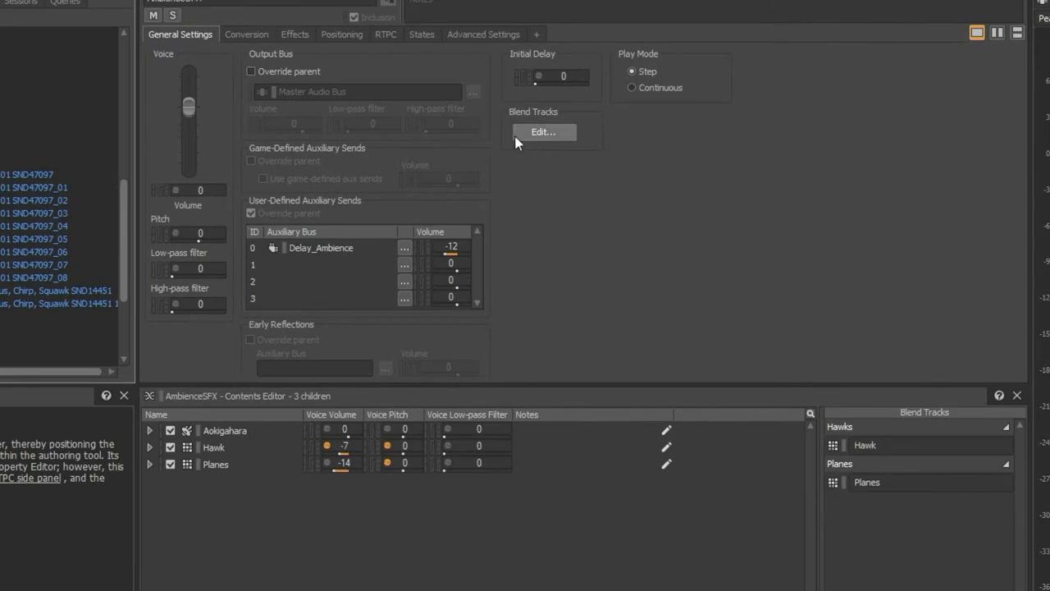
click(517, 137)
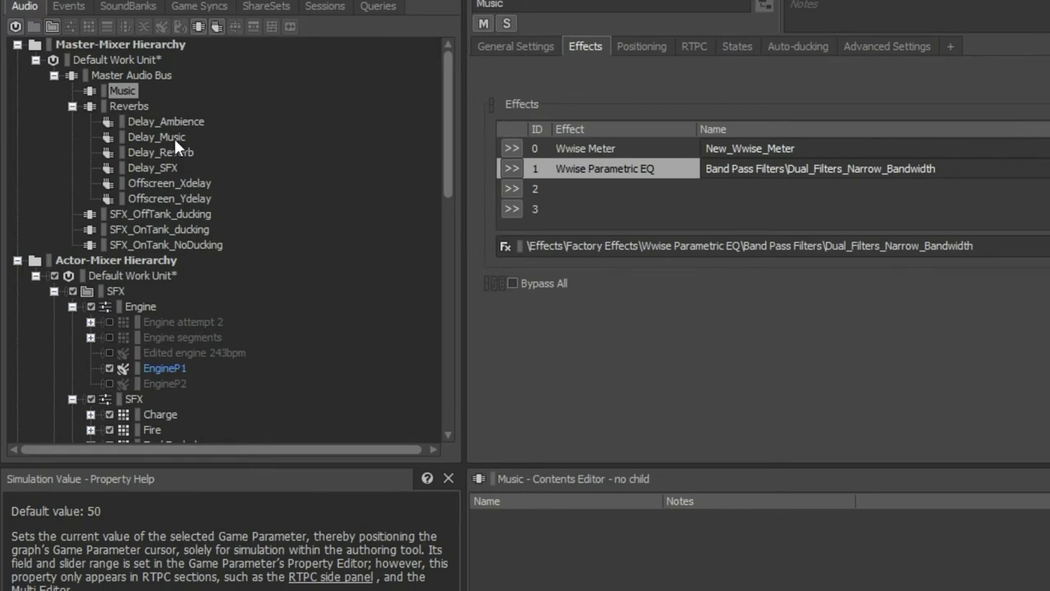
Check the Delay_Music and Music bus effects, then play the music with CameraZoom lowered to about 11.
click(174, 138)
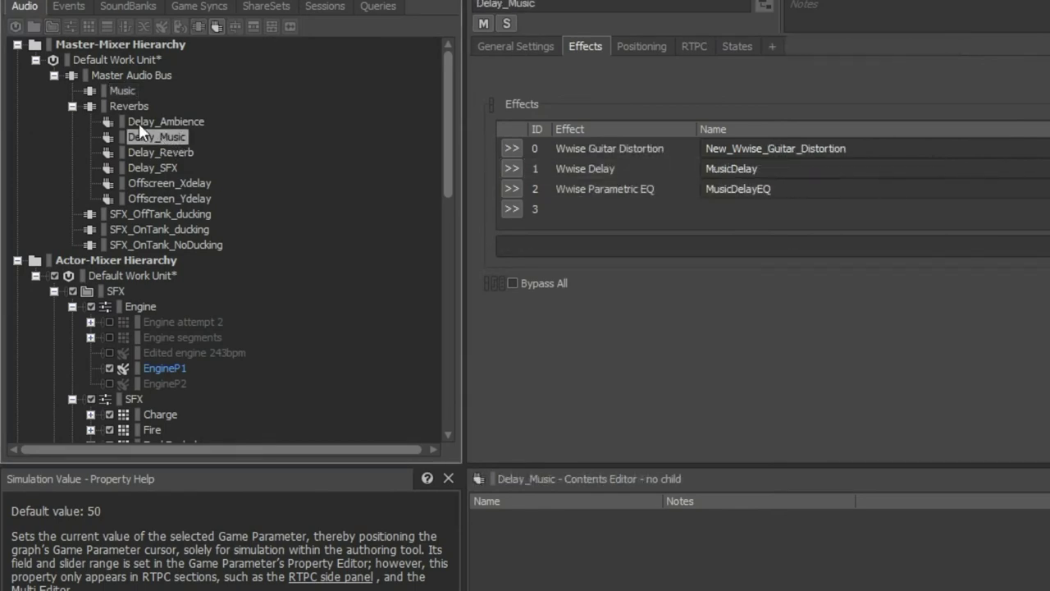
click(121, 91)
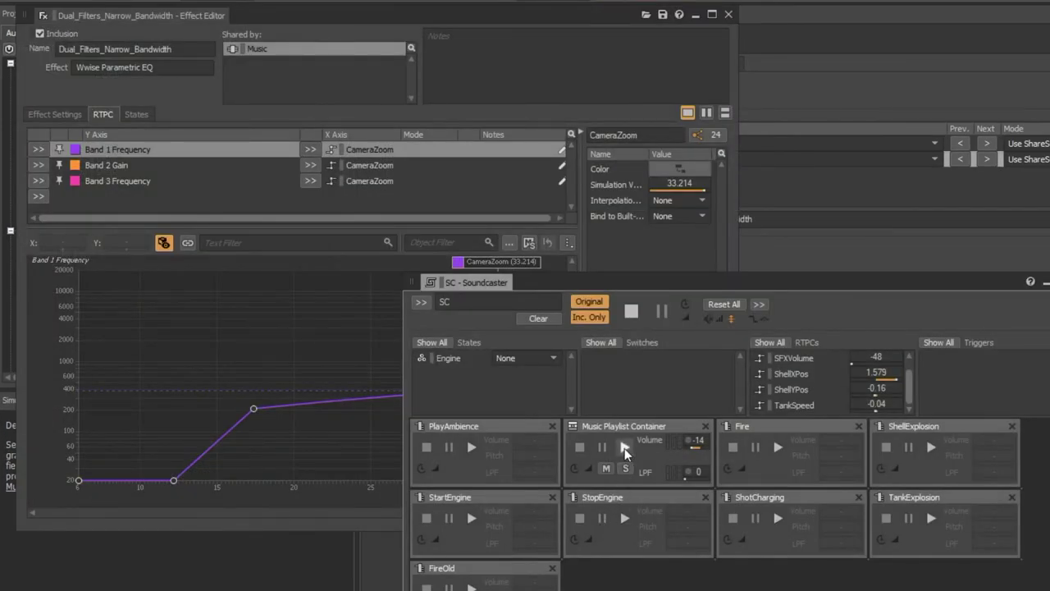
click(625, 448)
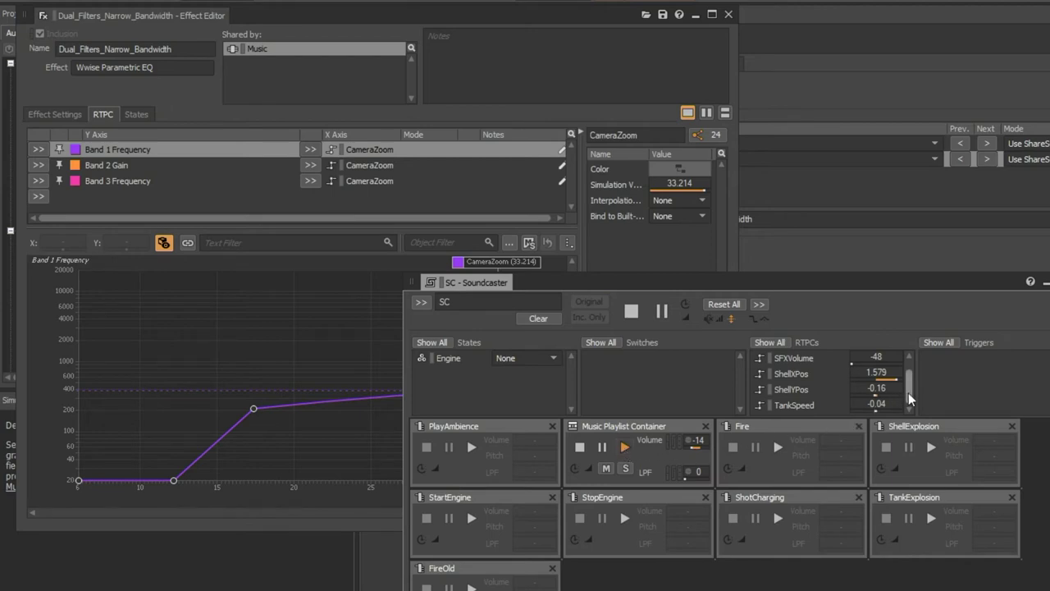
scroll(908, 393, up, 1)
click(876, 357)
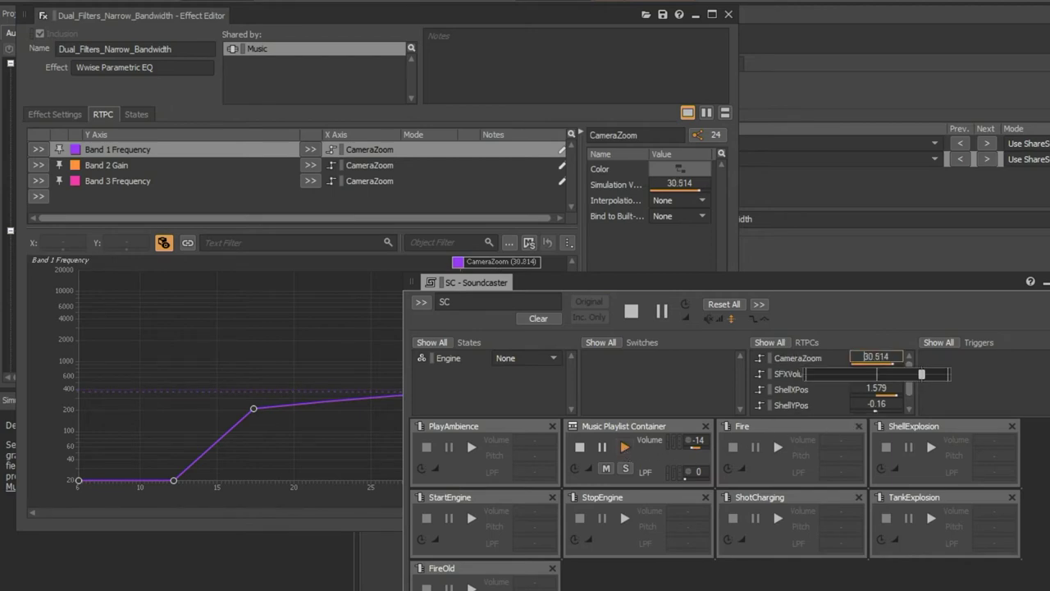
drag(921, 374, 819, 374)
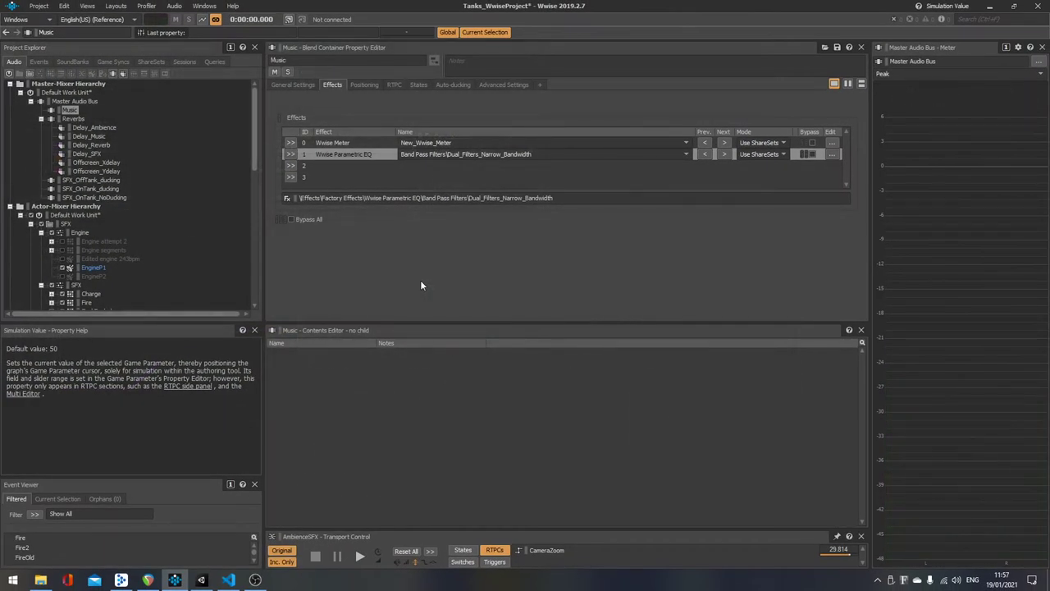
Review the Music bus's CameraZoom RTPC curve and the SFX_OffTank_ducking bus settings.
click(393, 85)
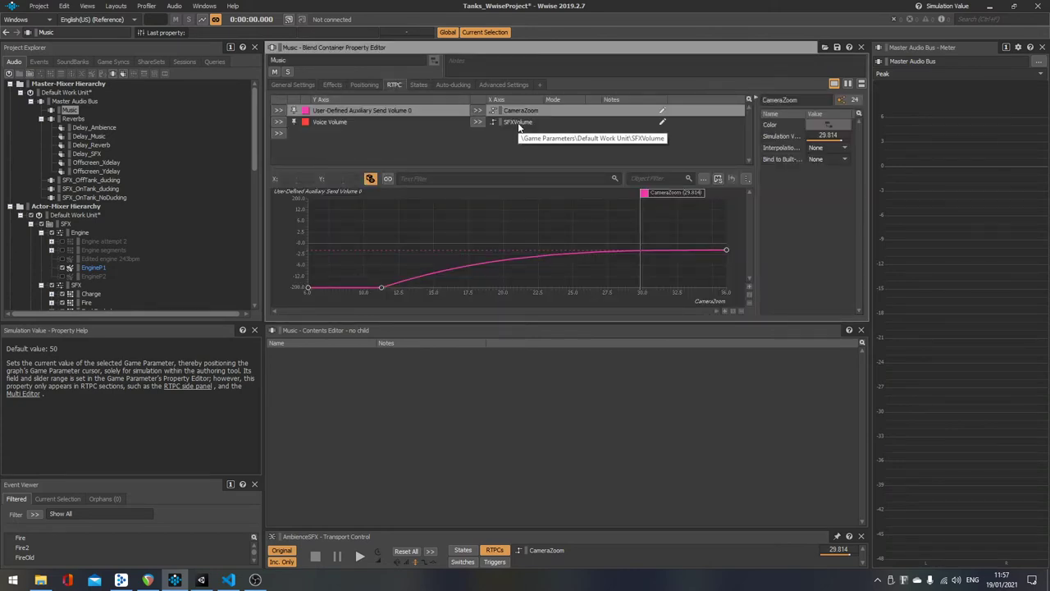
click(97, 180)
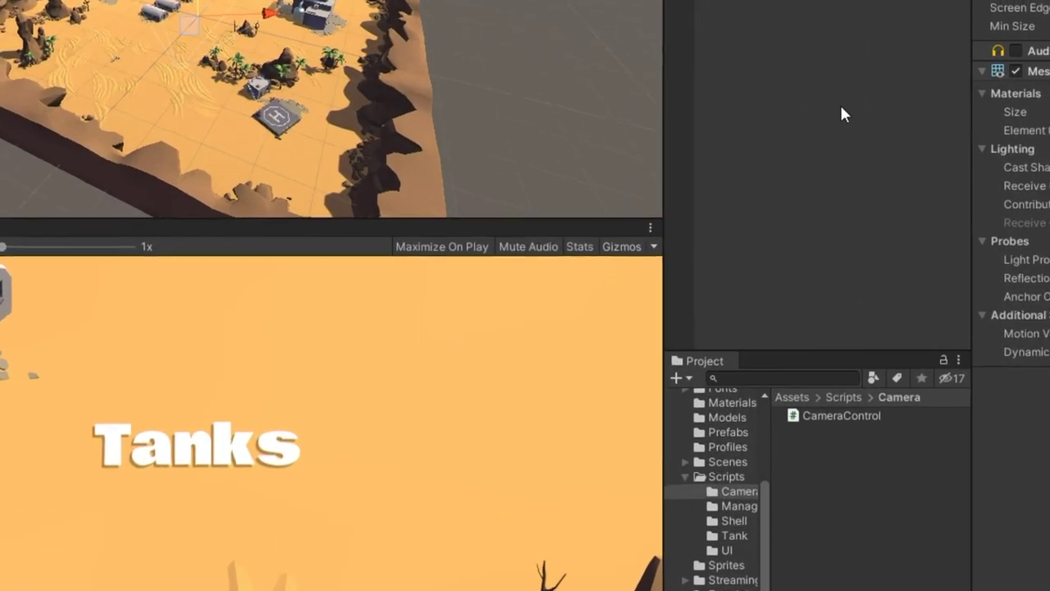
Open ShellExplosion.cs from the Shell scripts folder to review its shell-panning code.
click(593, 485)
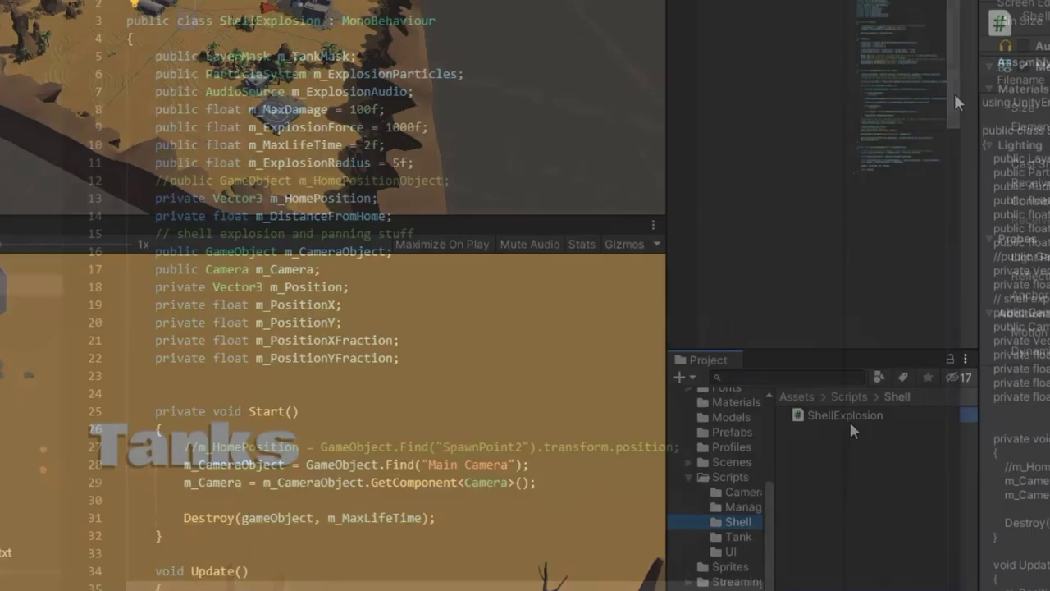
drag(953, 92, 948, 204)
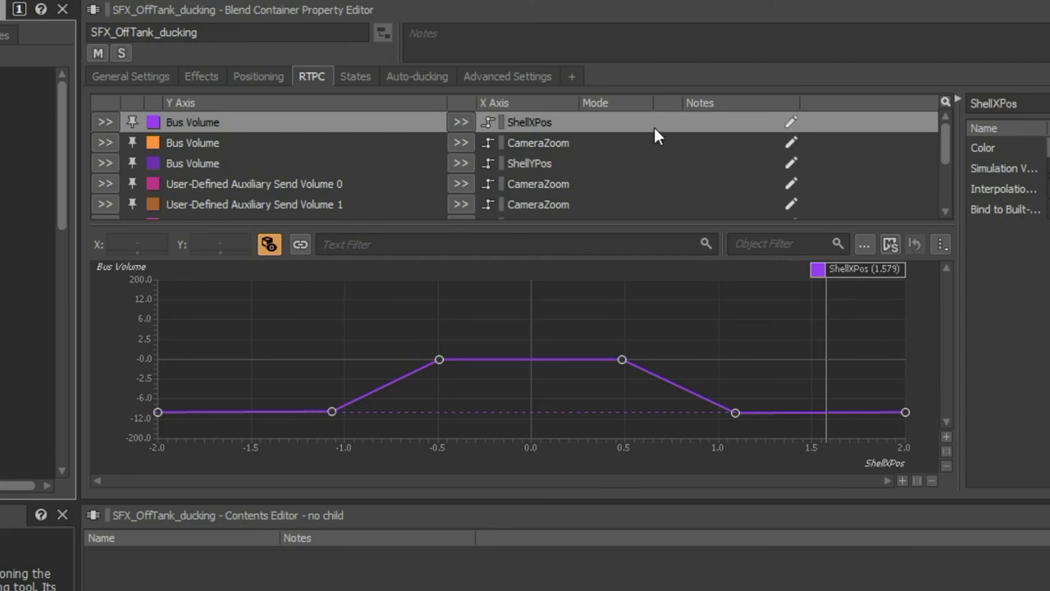
Check the ShellYPos curve, then simulate ShellXPos at -0.476 on the Bus Volume curve.
click(661, 165)
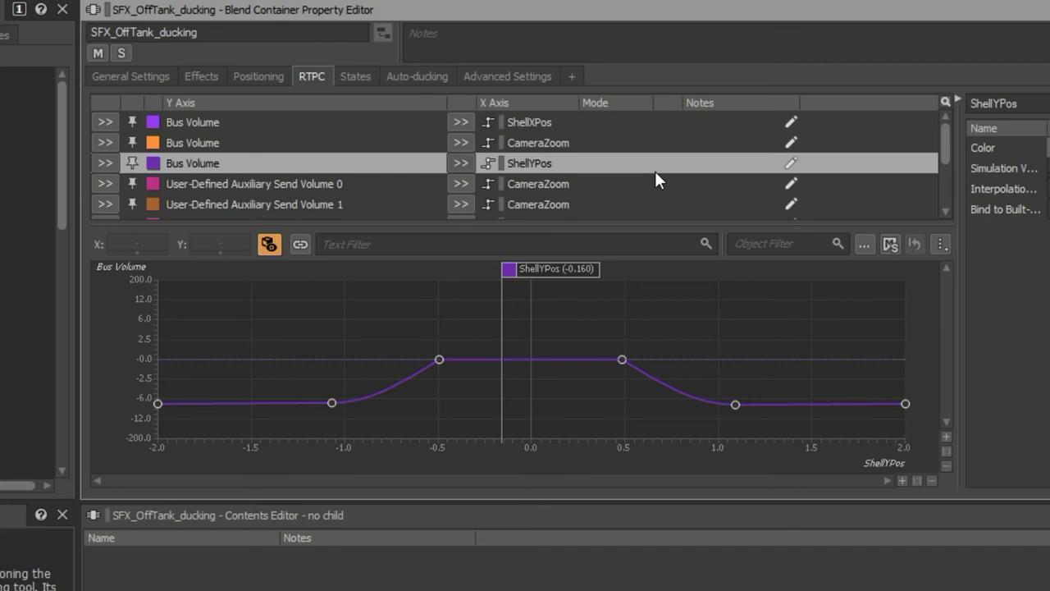
click(665, 123)
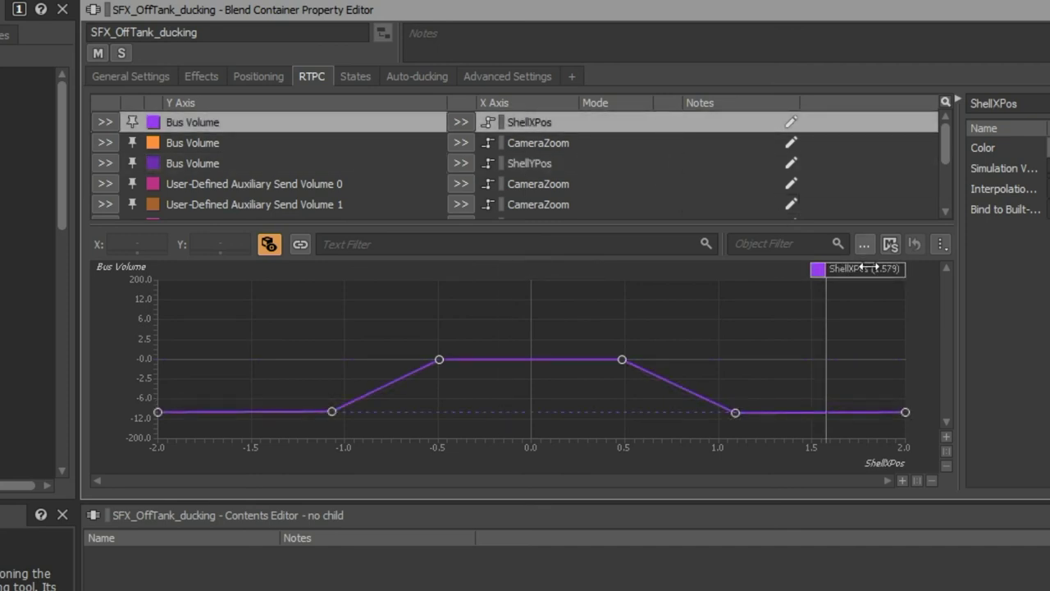
mouse_move(872, 269)
mouse_down()
mouse_move(246, 292)
mouse_move(413, 268)
mouse_up()
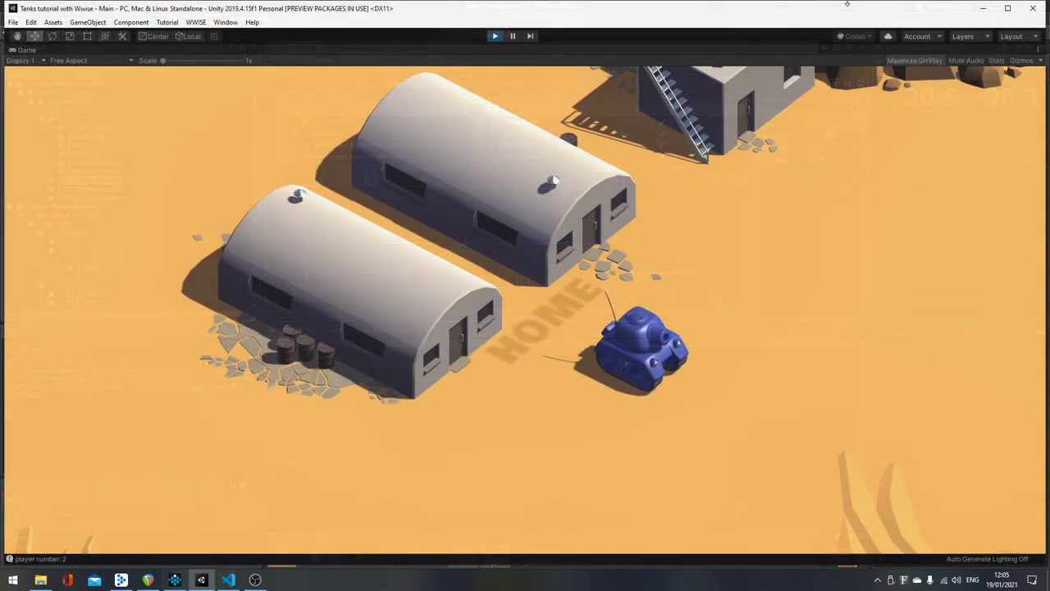
Drive the blue tank across the desert toward the red tank and fire a shell at it.
key(Up)
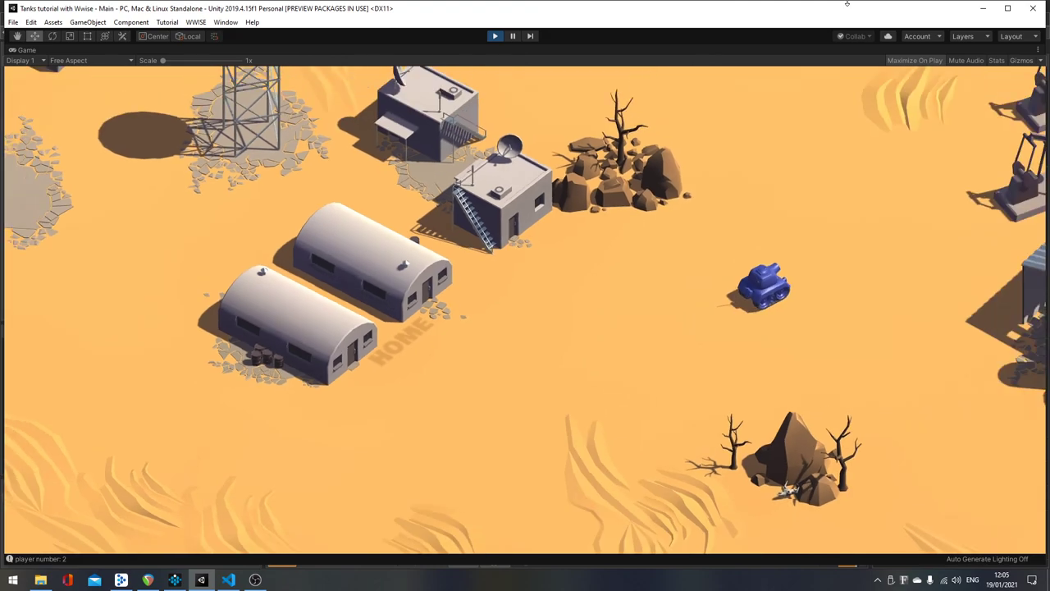
key(Up)
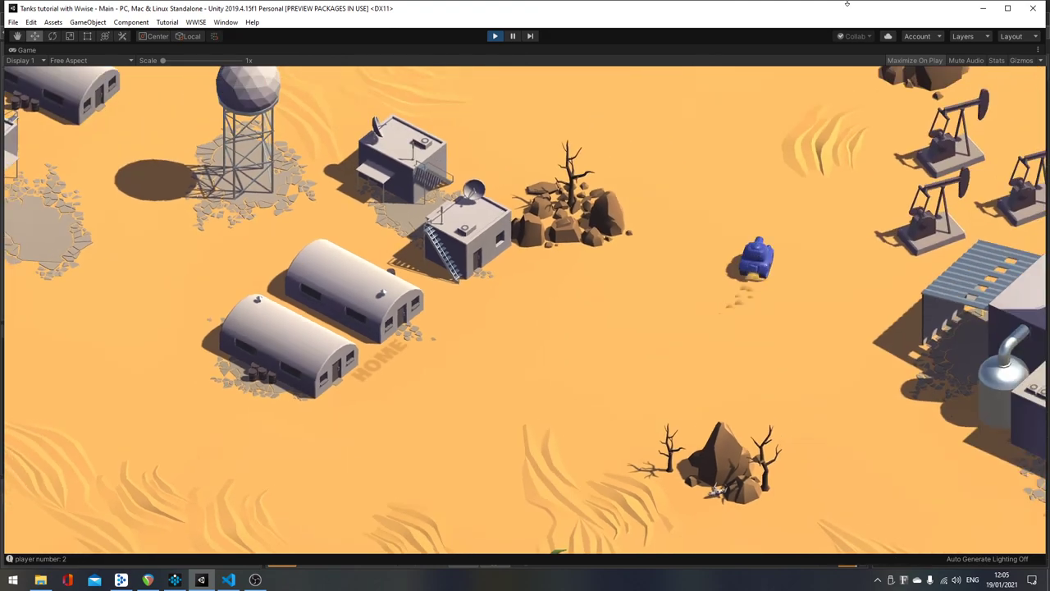
key(Up)
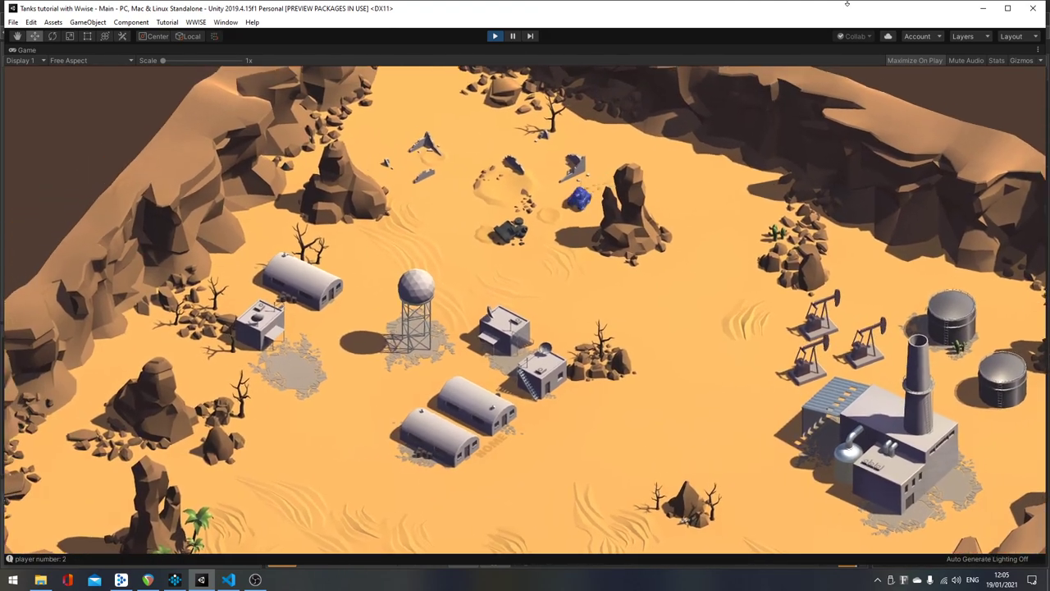
key(Down)
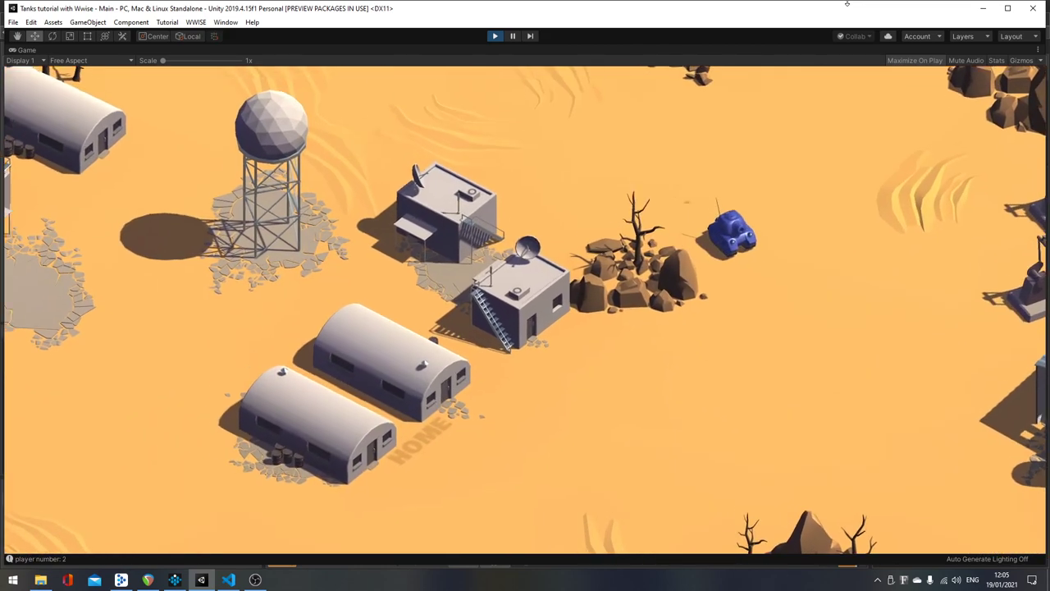
key(Down)
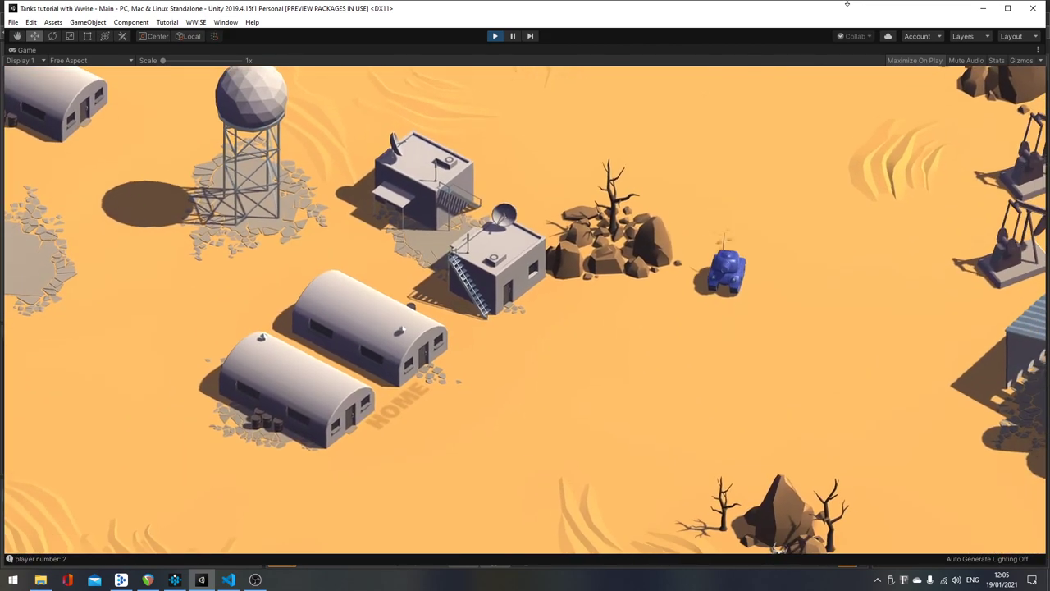
key(Up)
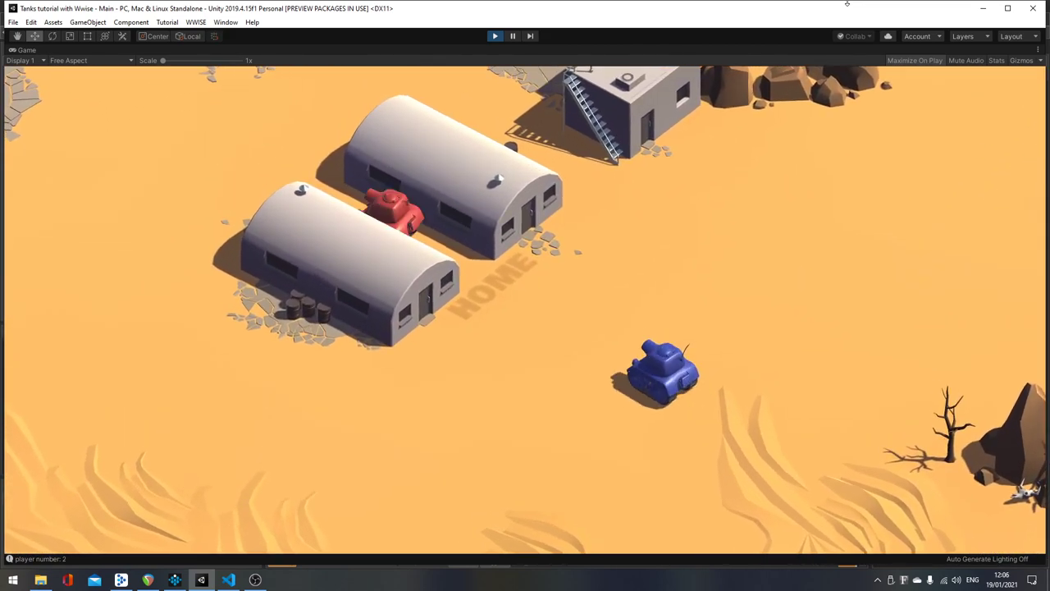
key(space)
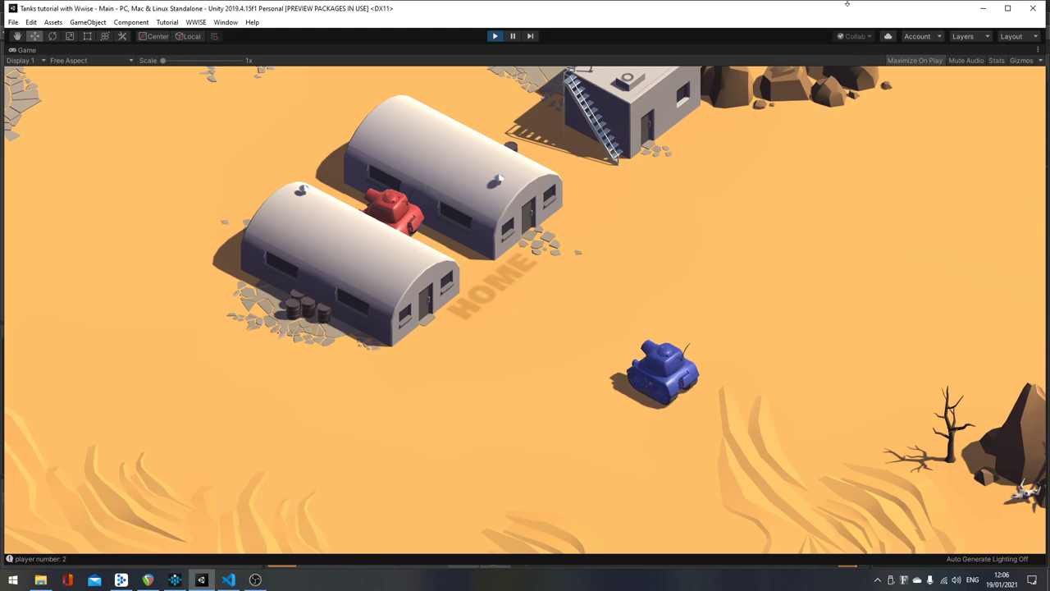